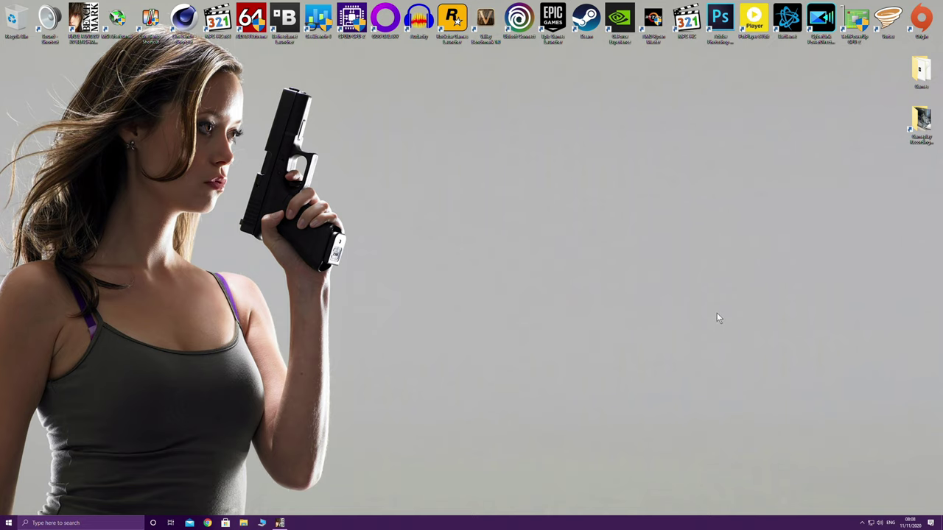
- Bring the Final Fantasy XV Benchmark launcher back onto the desktop from the taskbar
click(281, 522)
- Open the MSI Afterburner main window from the hidden tray icons and reposition it
click(861, 523)
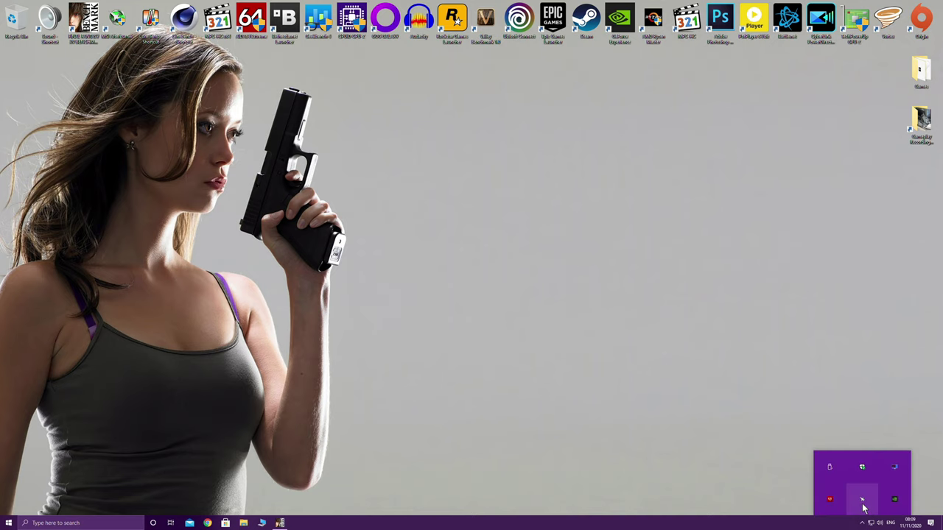
click(862, 500)
drag(554, 66, 696, 84)
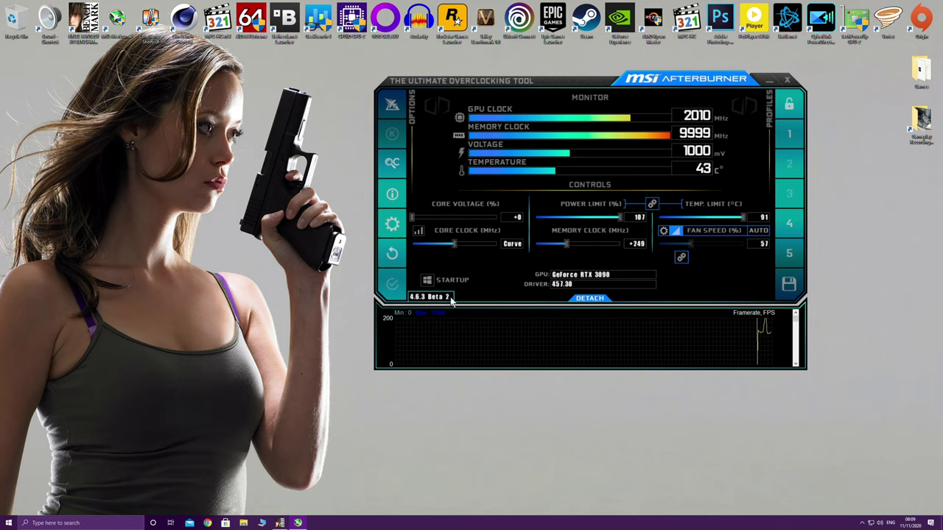
- Open RivaTuner Statistics Server from the tray, move it, then send it back to the tray
click(863, 522)
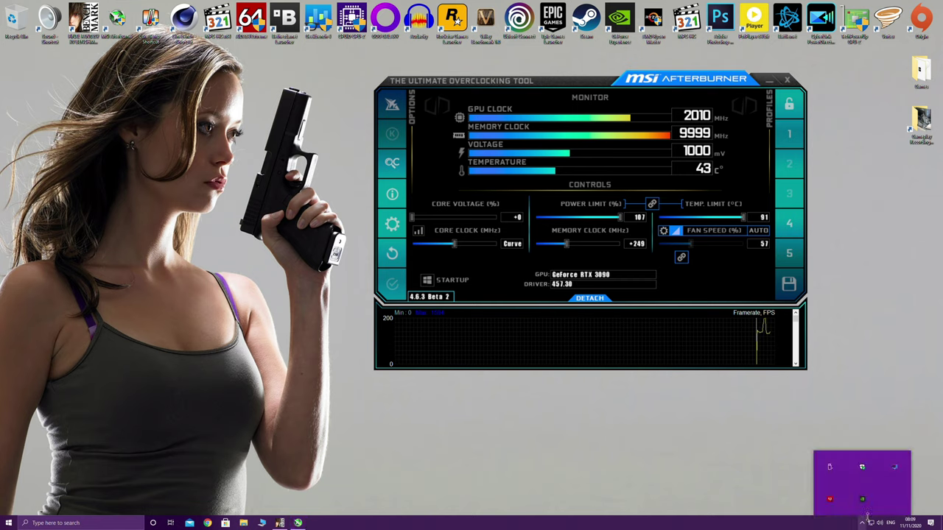
click(894, 467)
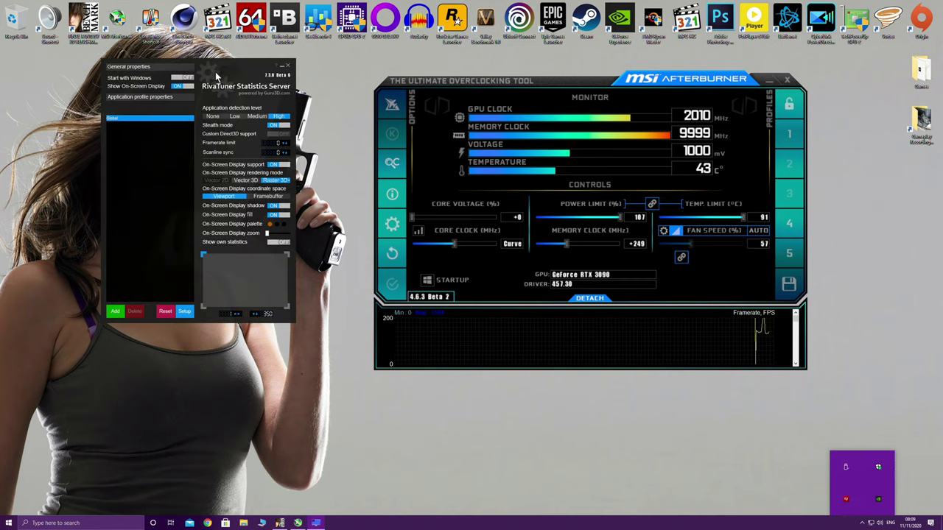
drag(216, 76, 295, 99)
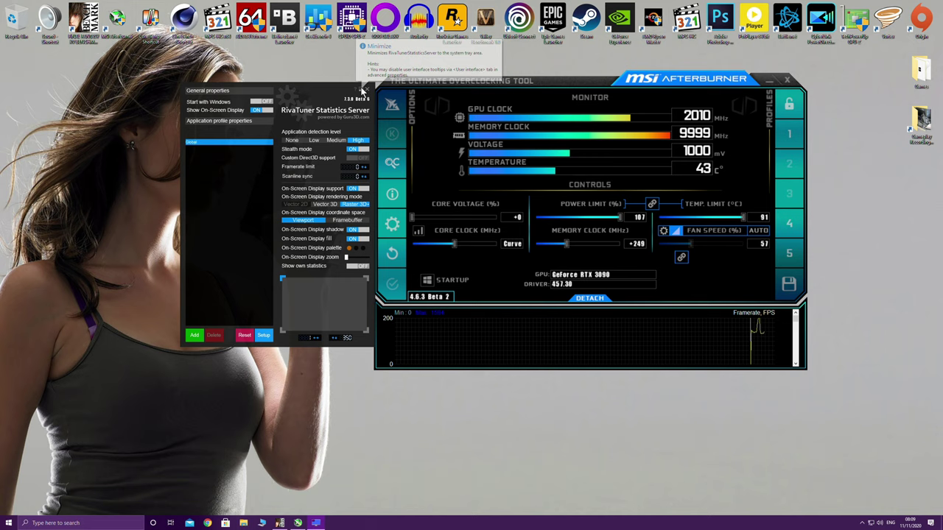
click(361, 92)
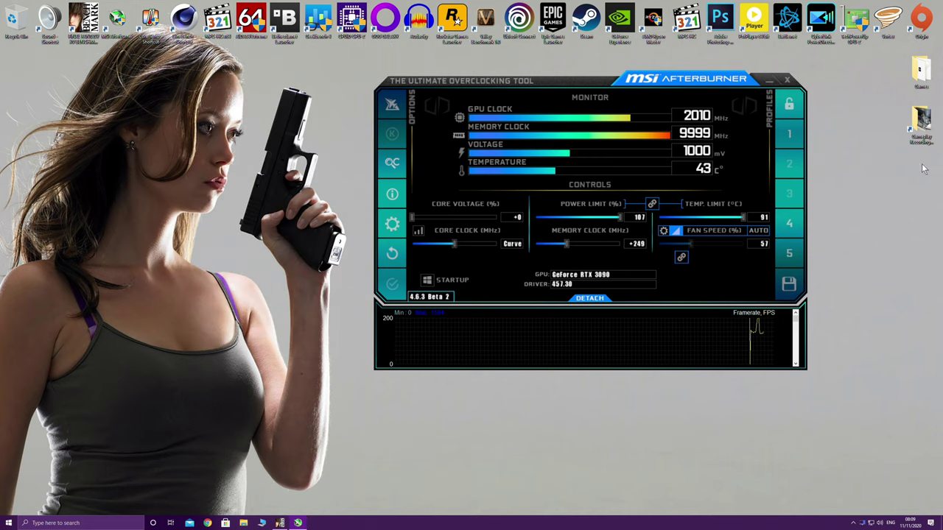
- In Afterburner Properties > Monitoring, tick the GPU.dll plugin beside Active hardware monitoring graphs and confirm
click(392, 227)
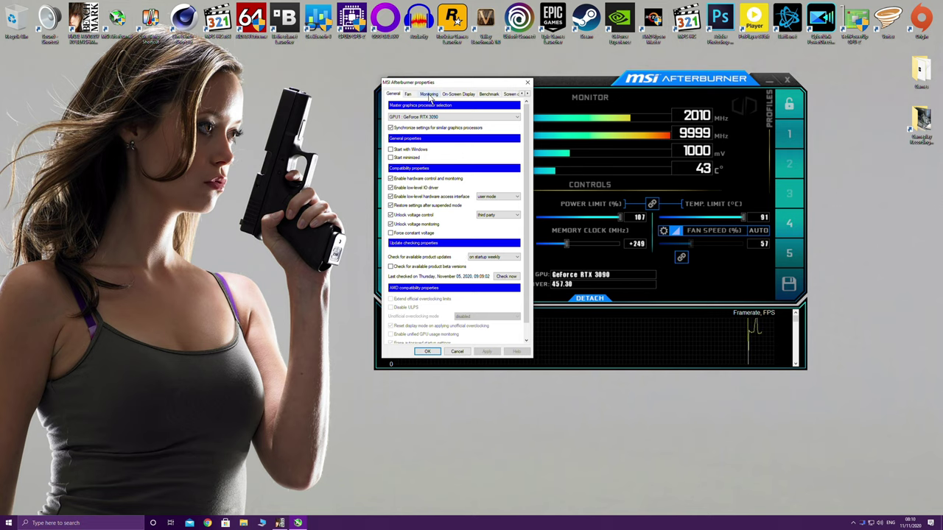
click(430, 96)
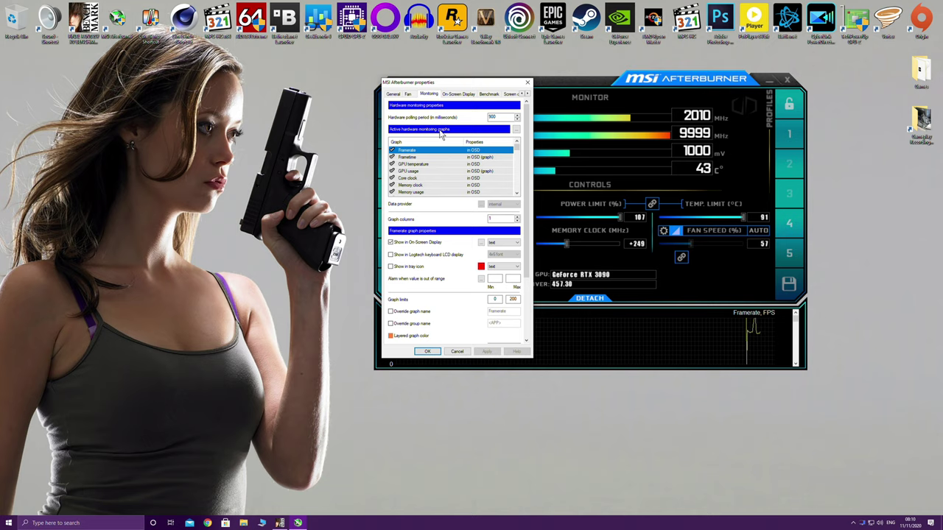
click(516, 130)
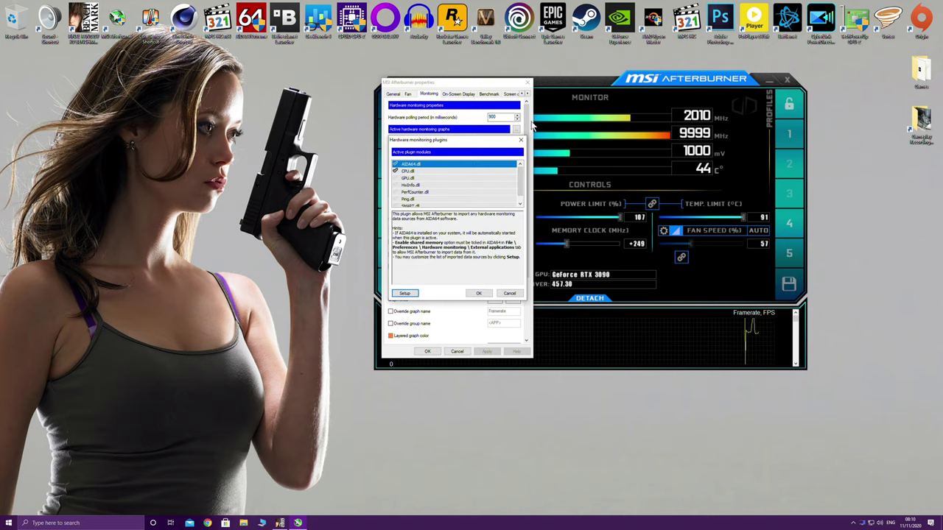
click(396, 179)
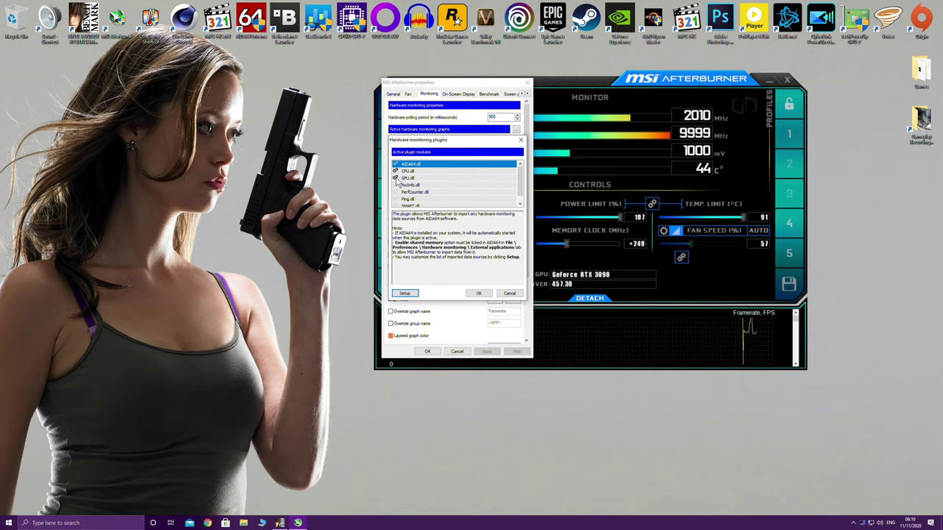
click(482, 294)
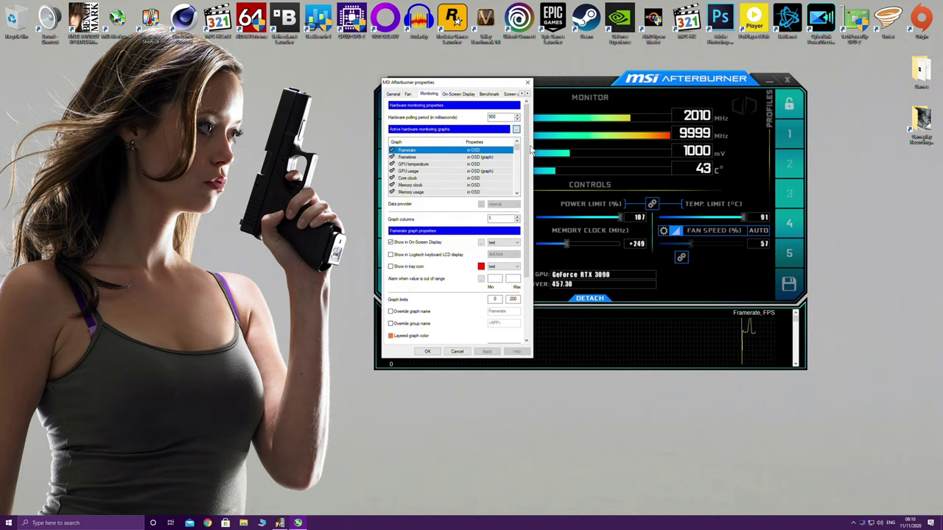
drag(517, 151, 518, 193)
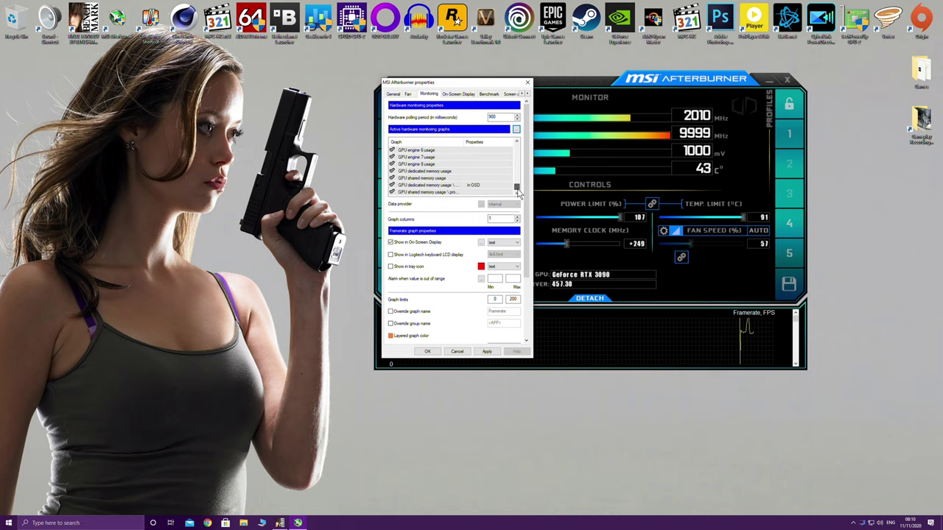
- Select the 'GPU dedicated memory usage \ process' graph in the monitoring list
click(411, 171)
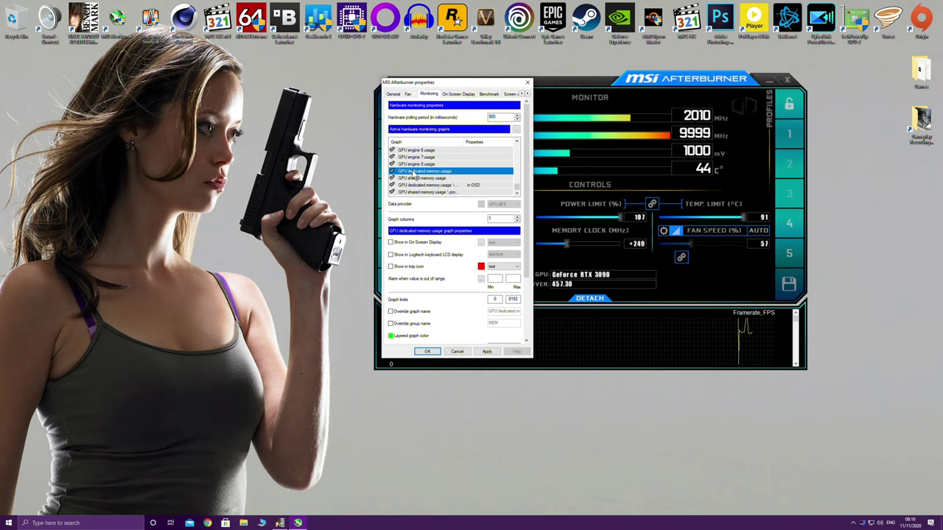
drag(416, 176, 451, 186)
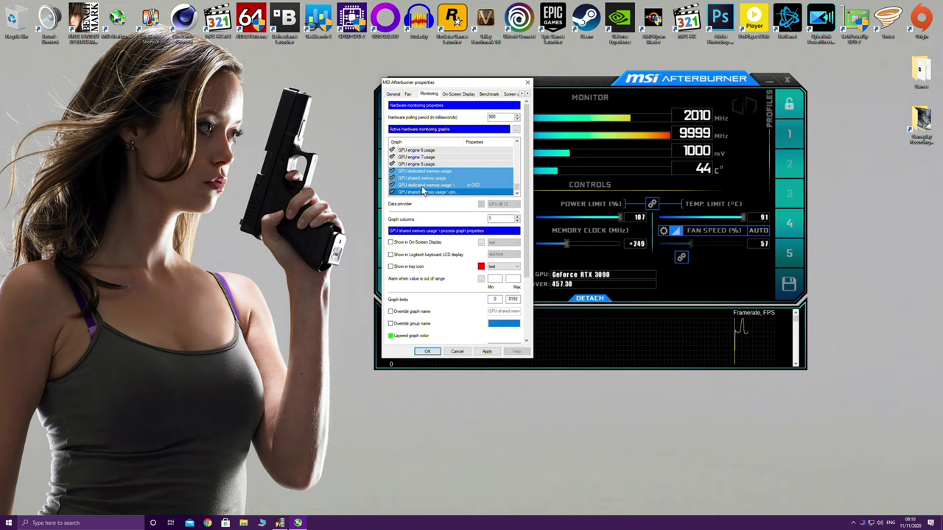
click(451, 186)
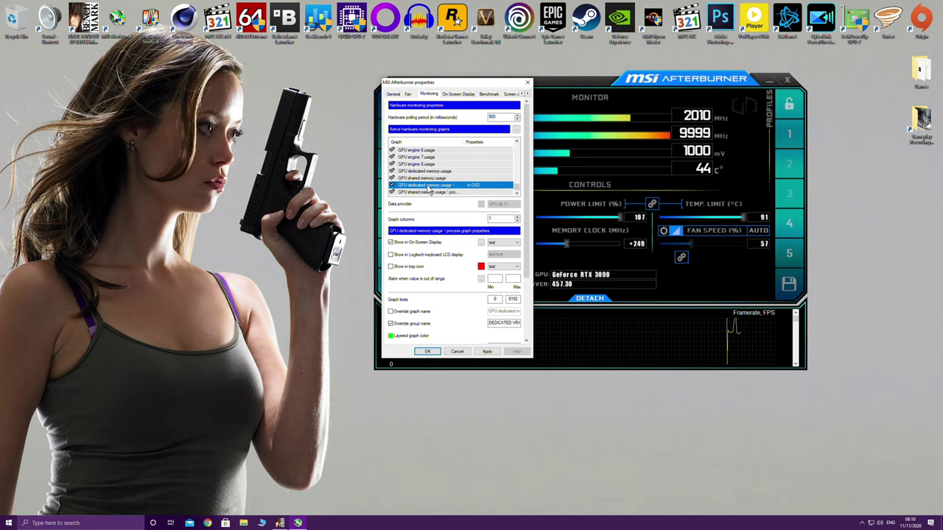
- Drag the GPU dedicated memory graph up so it sits beside Memory usage
scroll(429, 184, up, 10)
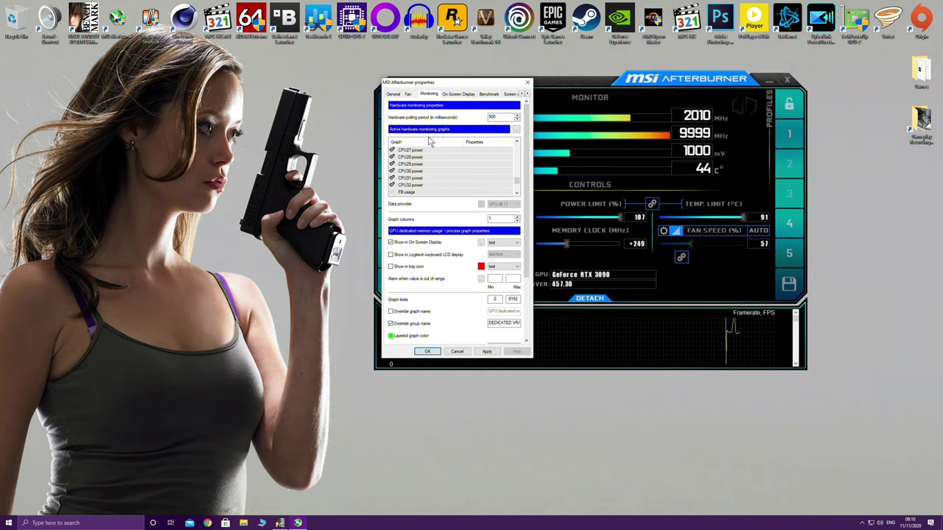
scroll(431, 142, up, 10)
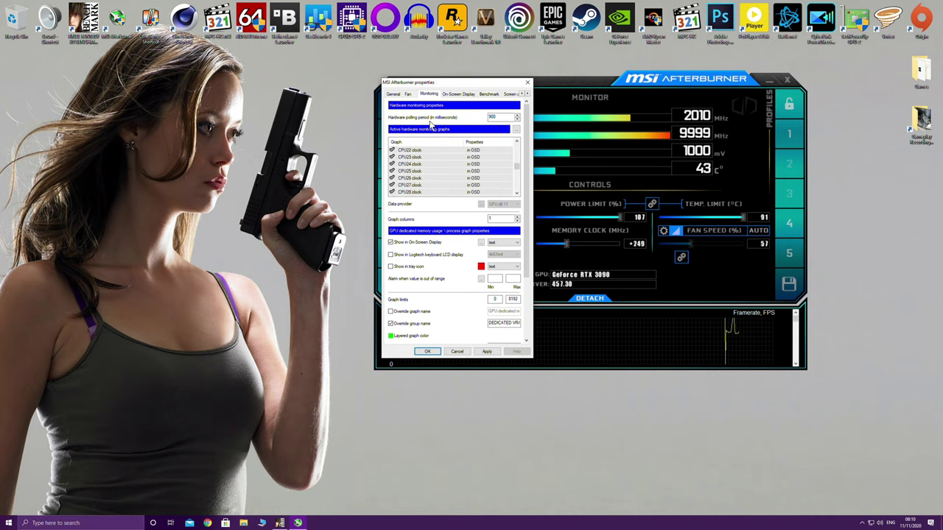
drag(430, 126, 421, 193)
scroll(447, 183, down, 1)
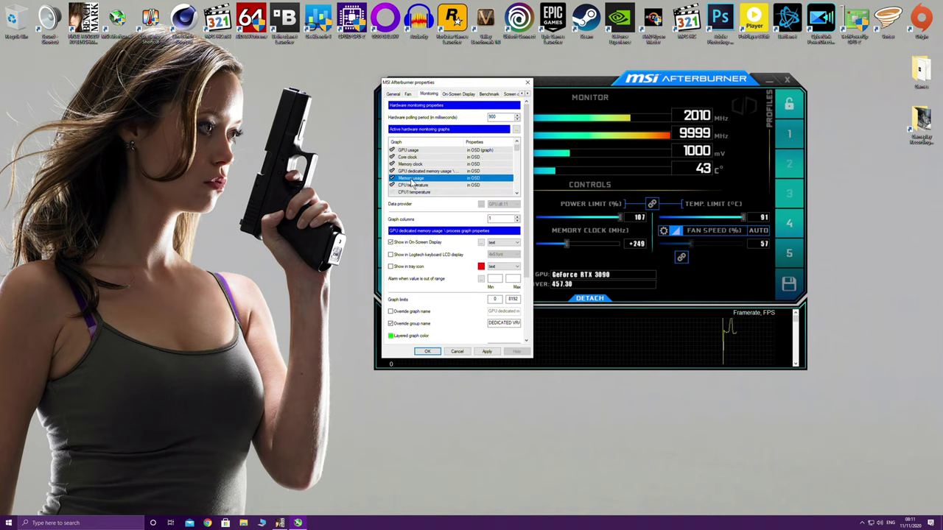
- Check the group names: ALLOCATED VRAM on Memory usage, DEDICATED VRAM on dedicated memory
click(431, 178)
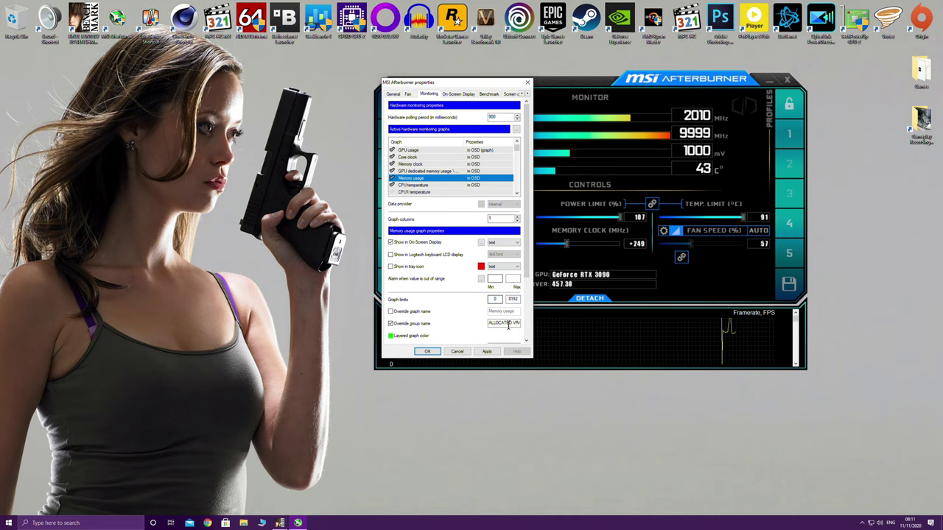
drag(489, 322, 534, 323)
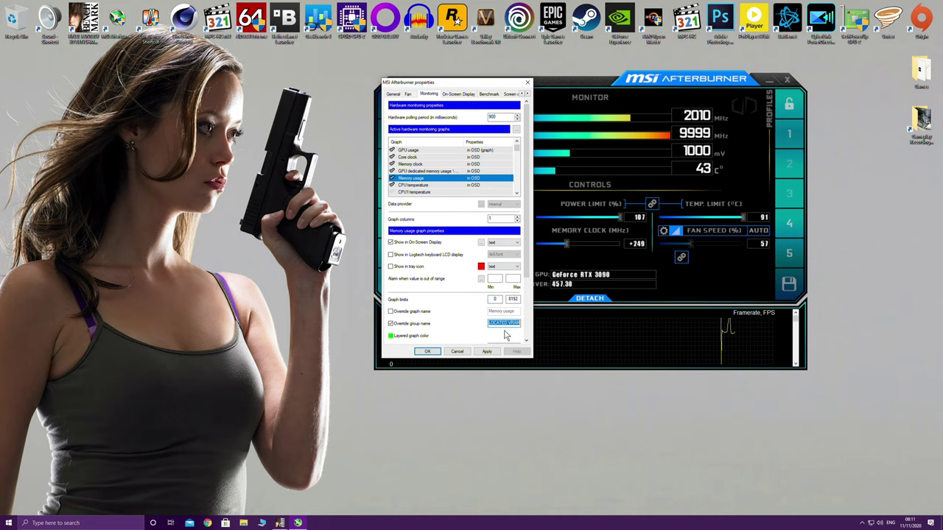
click(420, 171)
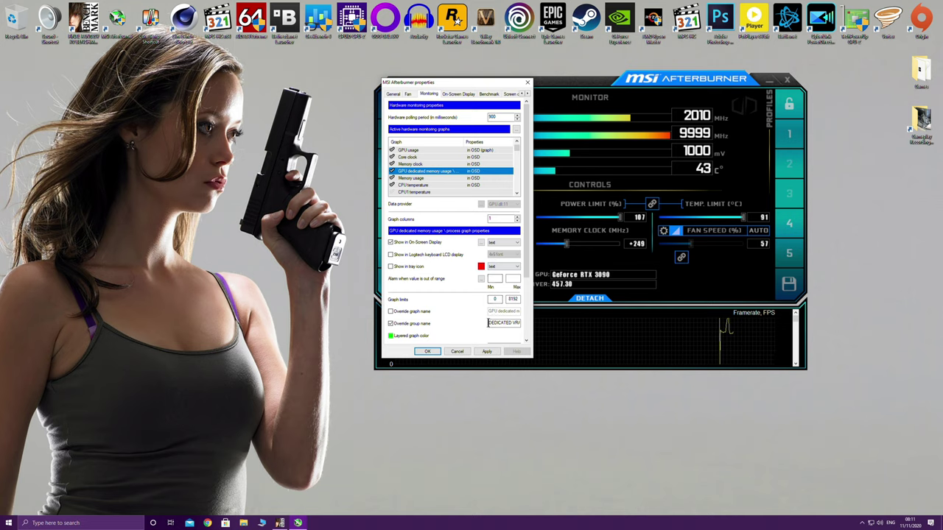
drag(489, 323, 530, 322)
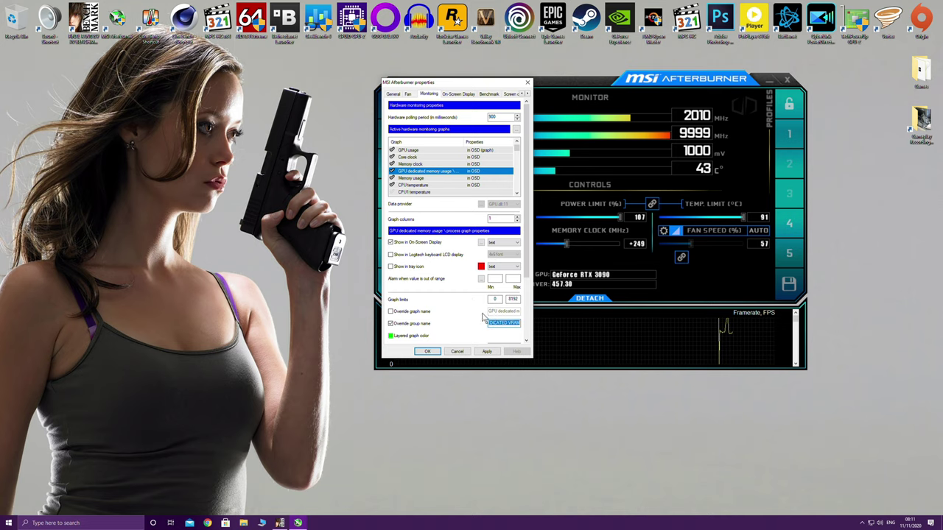
- Apply and save the monitoring settings, returning to the Afterburner main window
click(485, 350)
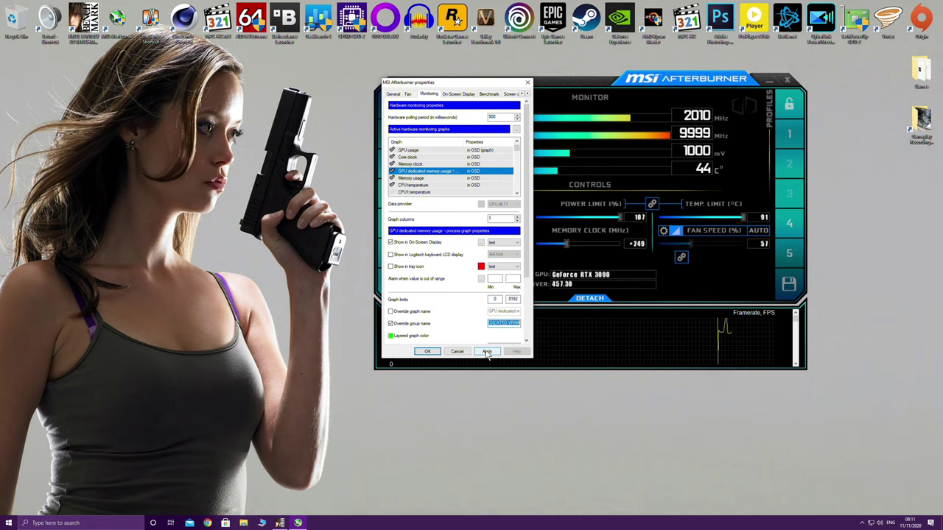
click(485, 352)
click(479, 352)
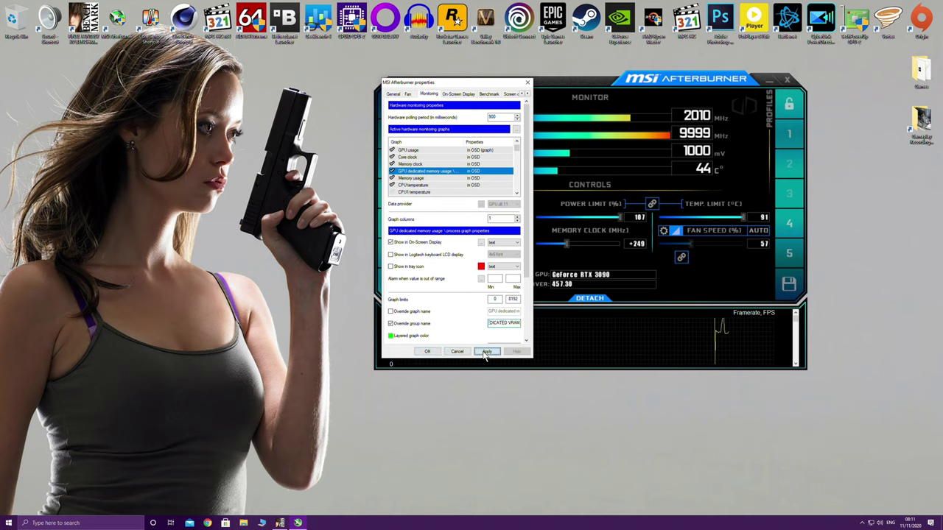
click(431, 351)
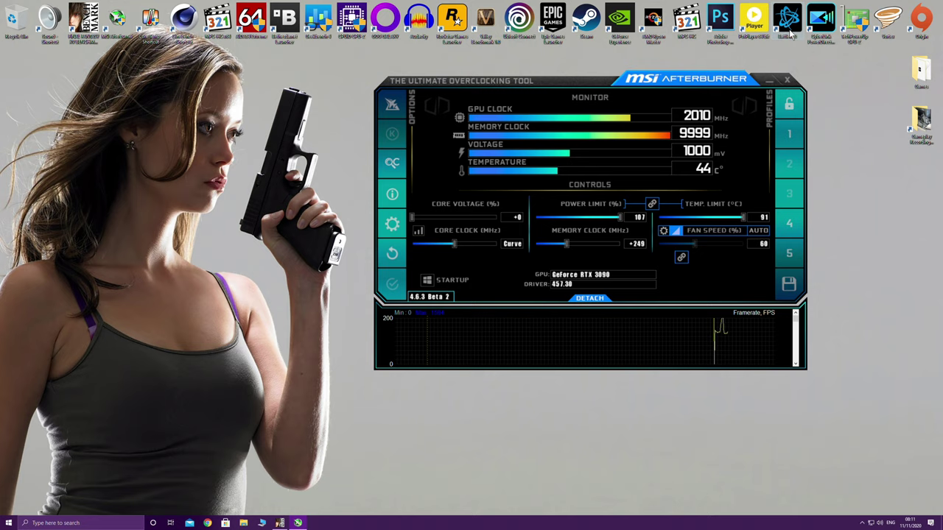
- Close Afterburner to the tray, restore the FFXV benchmark launcher and start a benchmark run
click(768, 82)
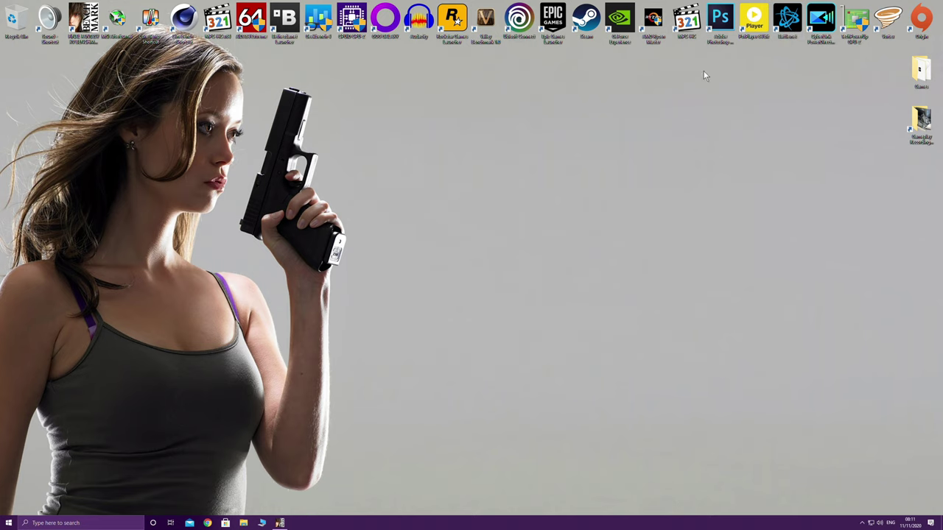
click(280, 523)
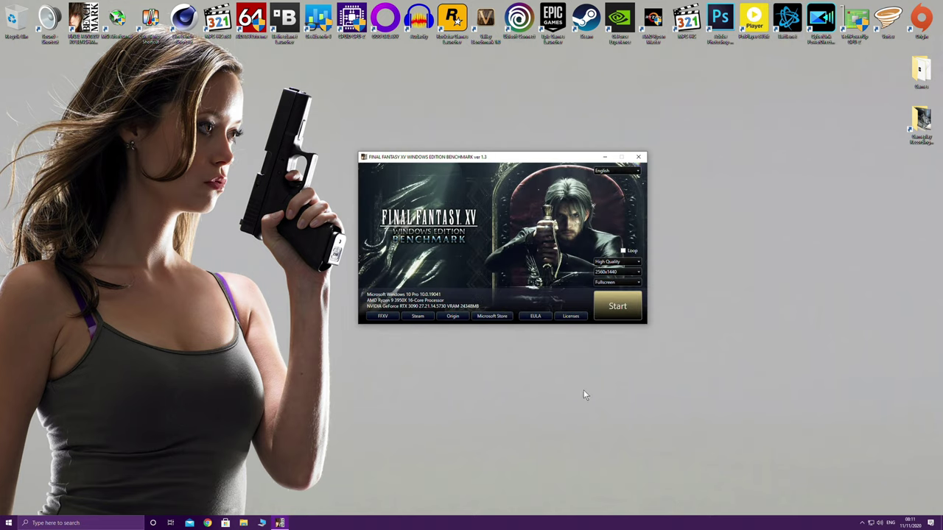
click(627, 308)
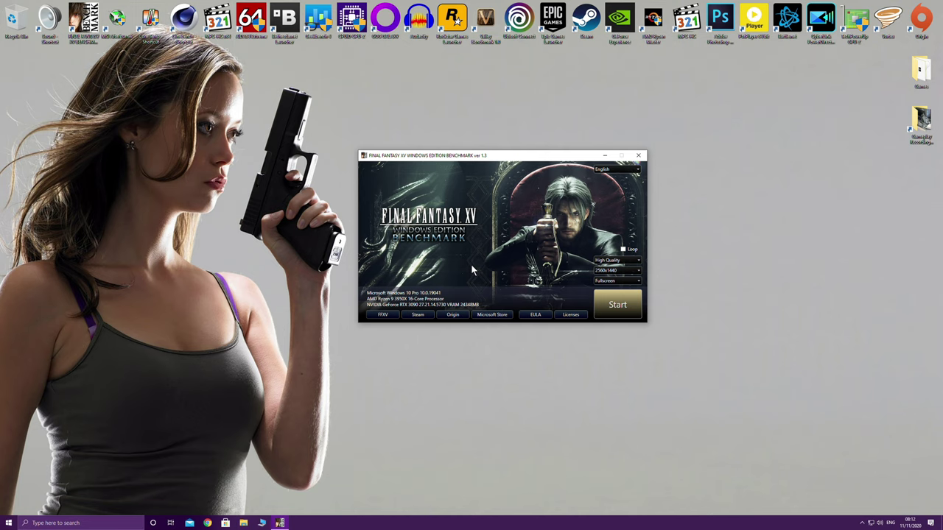
click(640, 156)
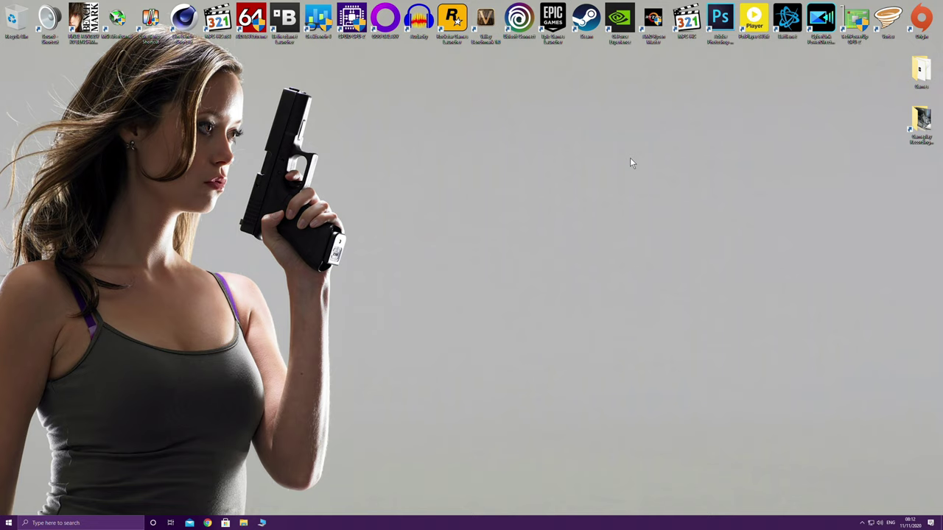